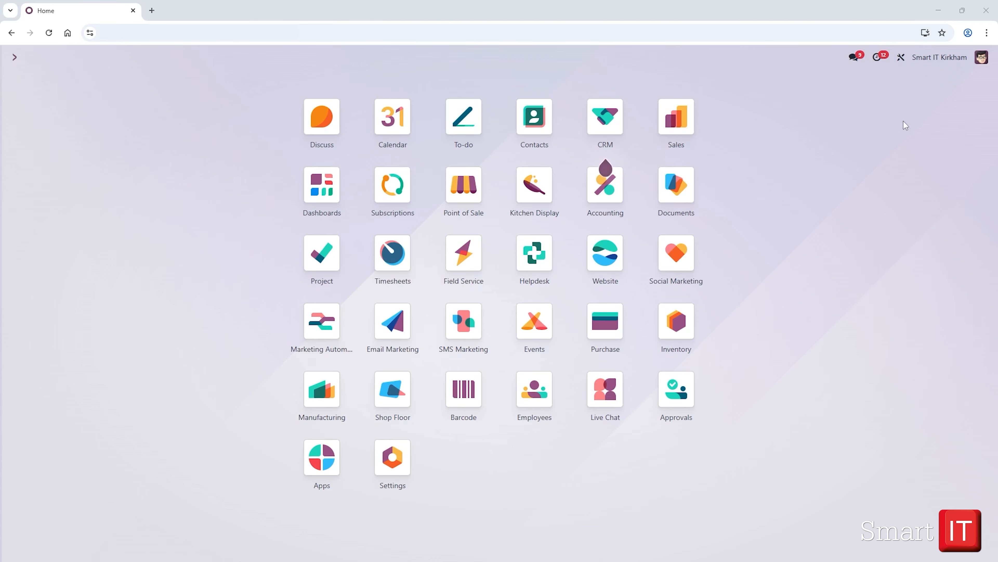
Open the Immediate Payment record from the payment terms in the Accounting configuration and review its name.
left_click(609, 194)
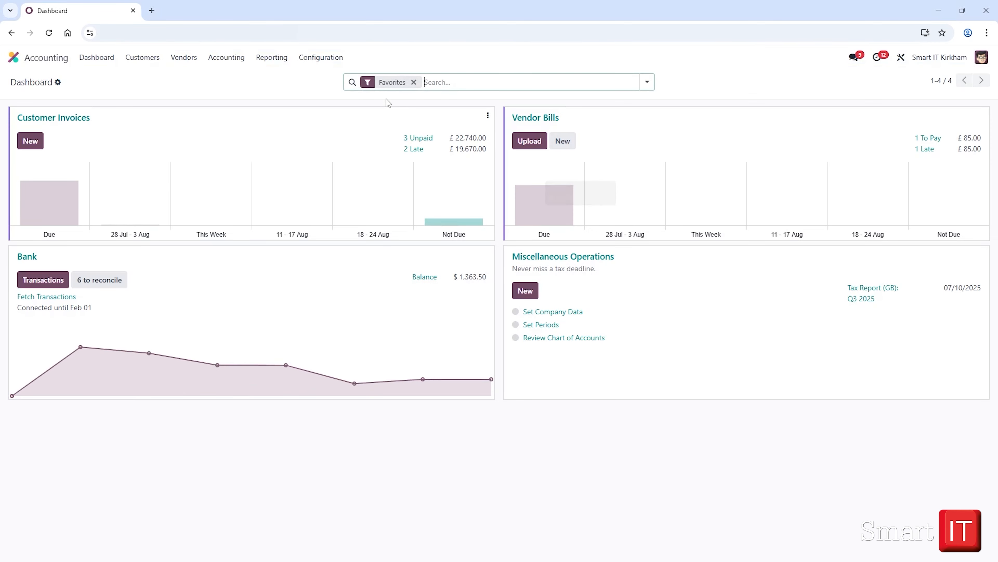
left_click(321, 57)
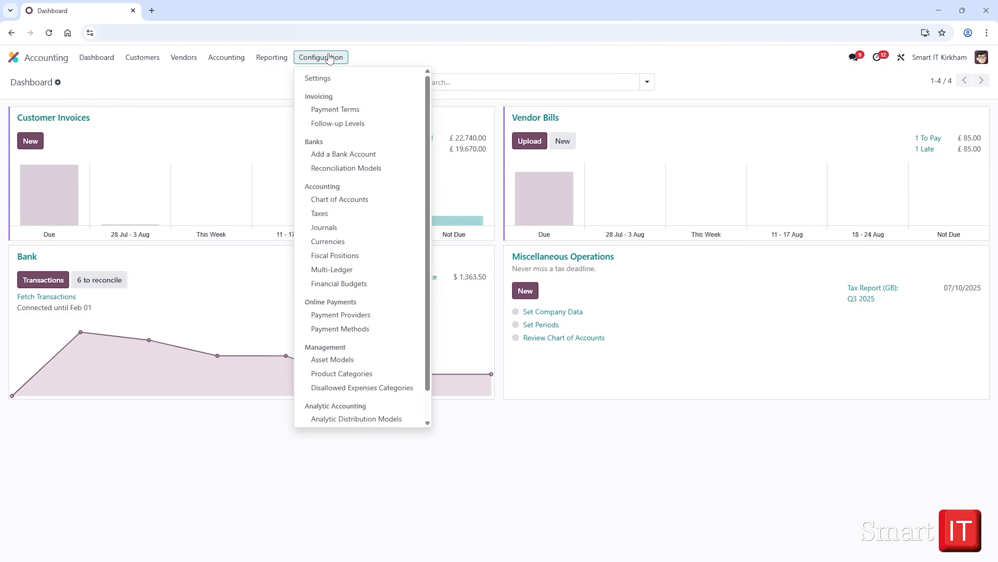
left_click(384, 115)
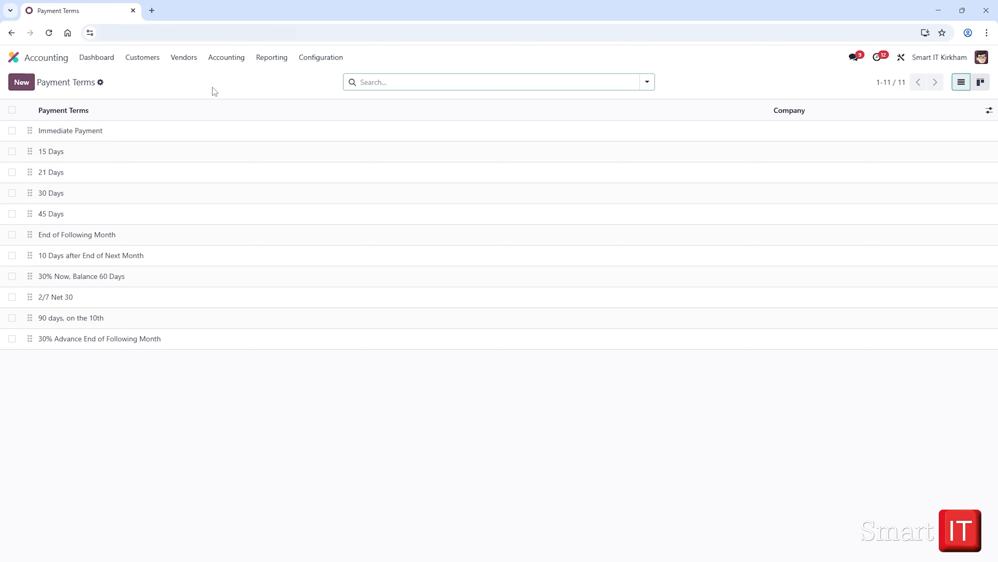
left_click(182, 135)
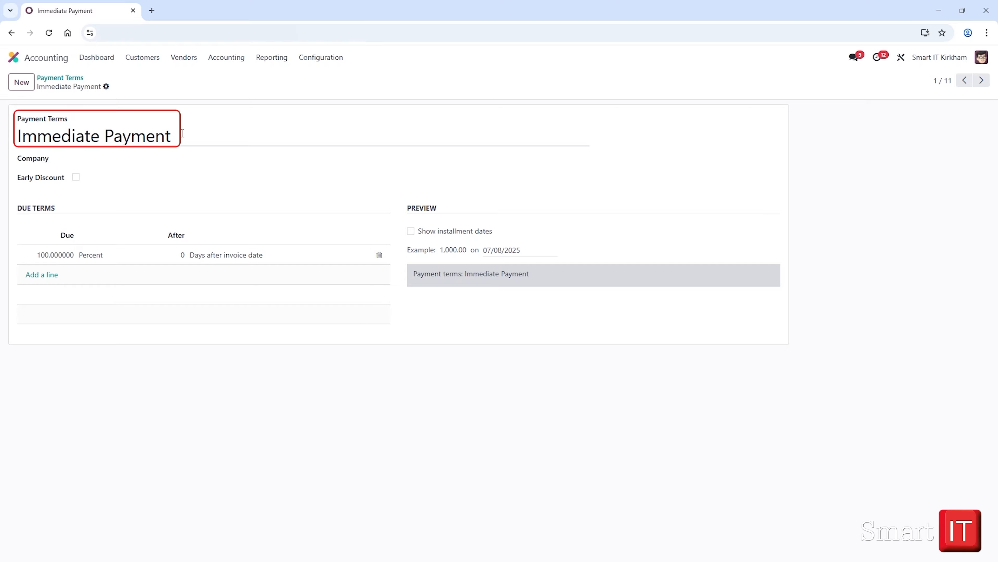
left_click_drag(183, 133, 10, 141)
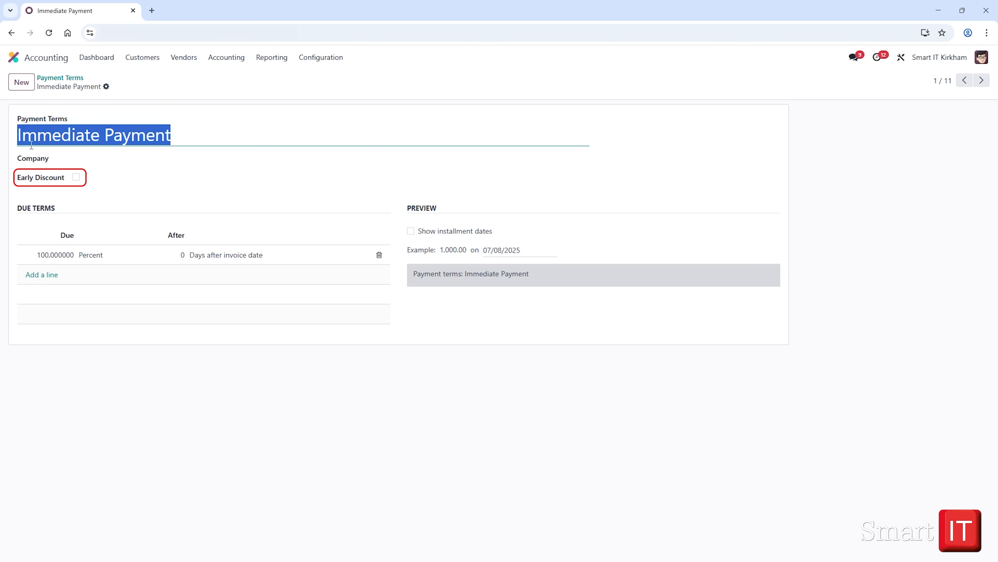
left_click(217, 129)
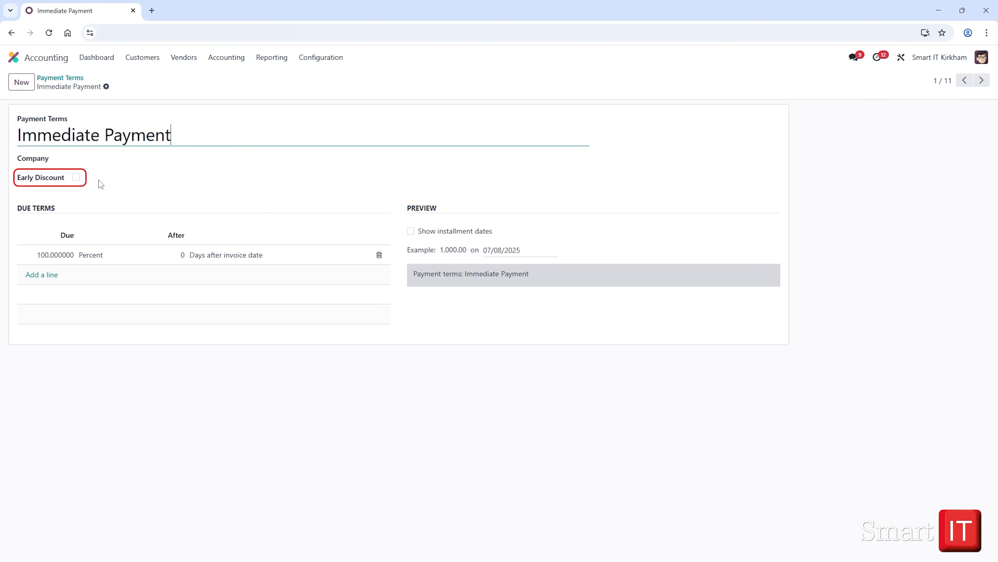
Switch Early Discount and Show installment dates on and back off in the Immediate Payment term to inspect each option.
left_click(76, 178)
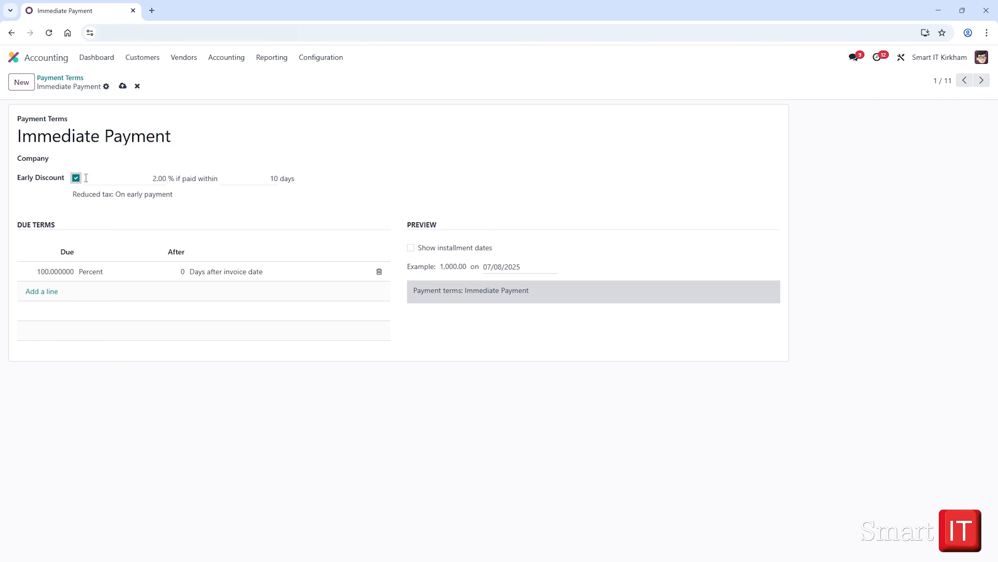
left_click(75, 177)
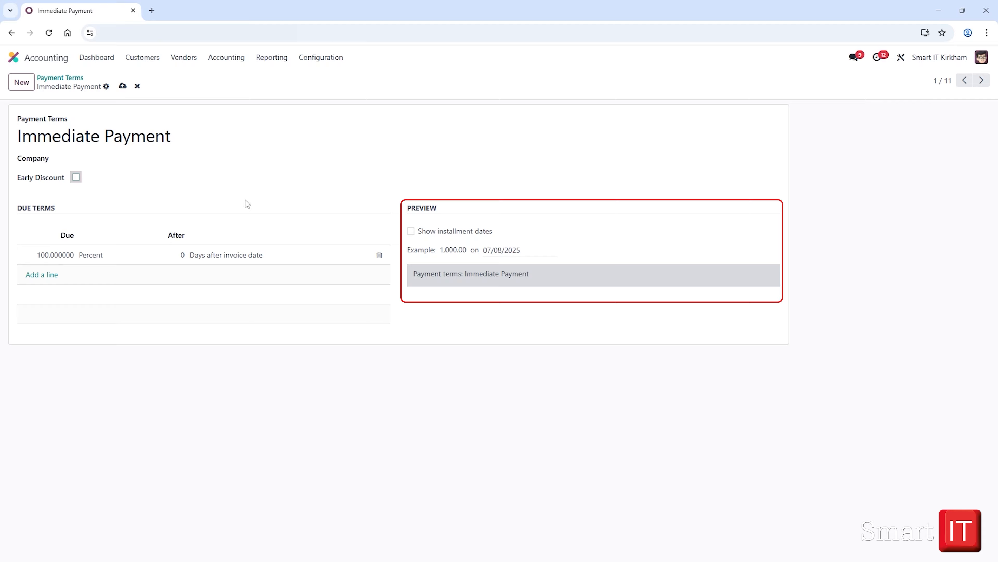
left_click(411, 231)
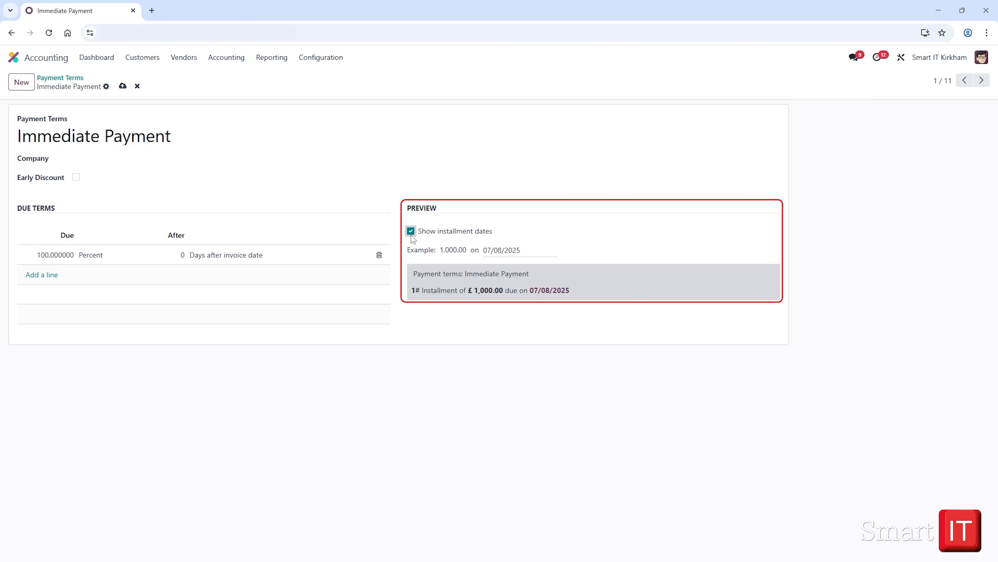
left_click(411, 234)
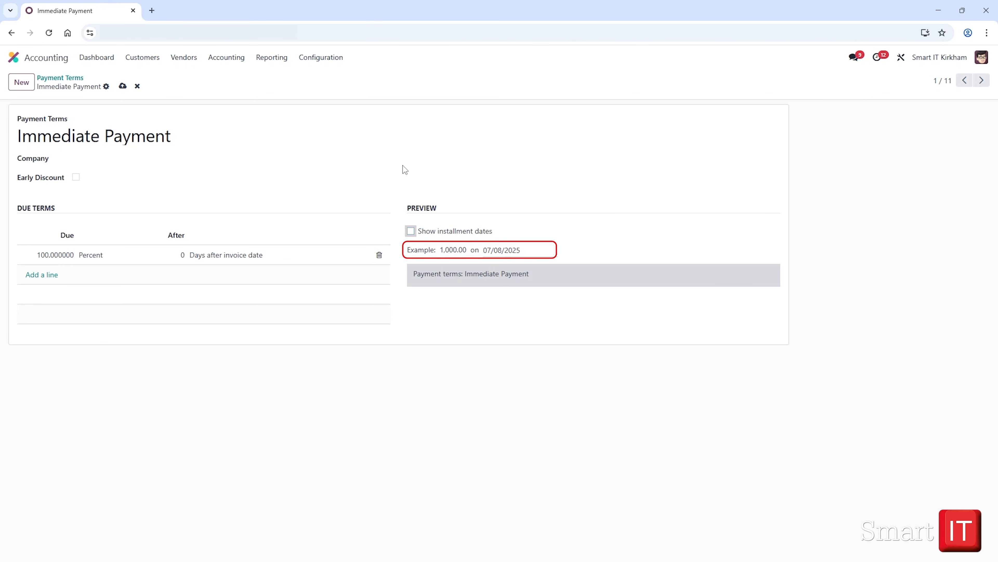
left_click(62, 78)
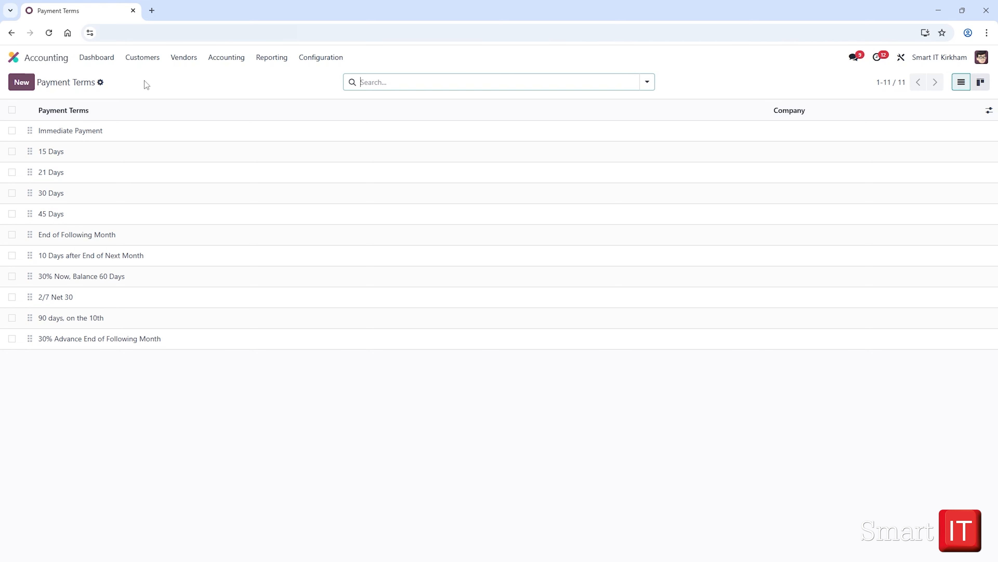
left_click(20, 83)
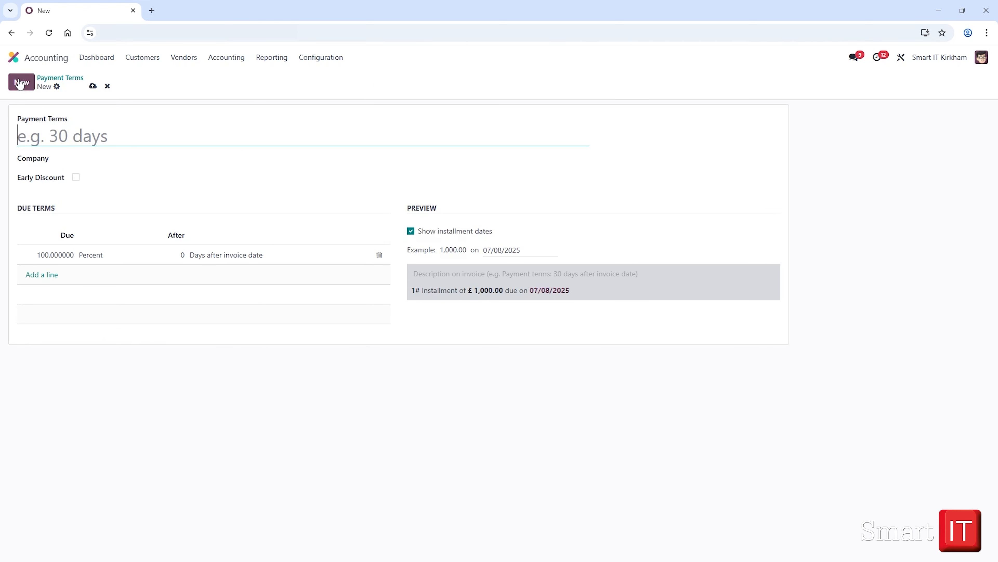
left_click(107, 86)
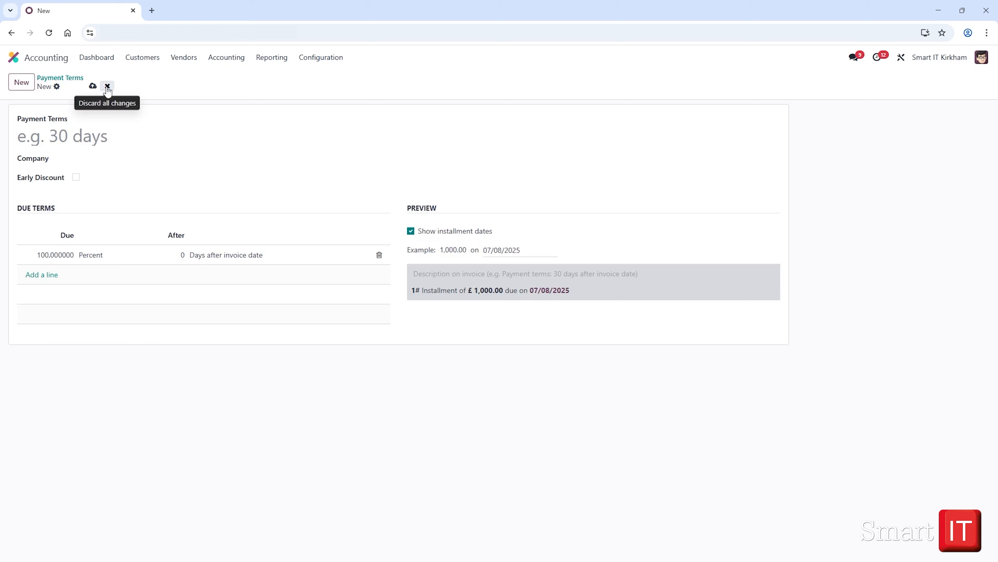
Create a new follow-up level described as "First Reminder" with the reminder set to -7 days after the due date.
left_click(337, 59)
left_click(386, 124)
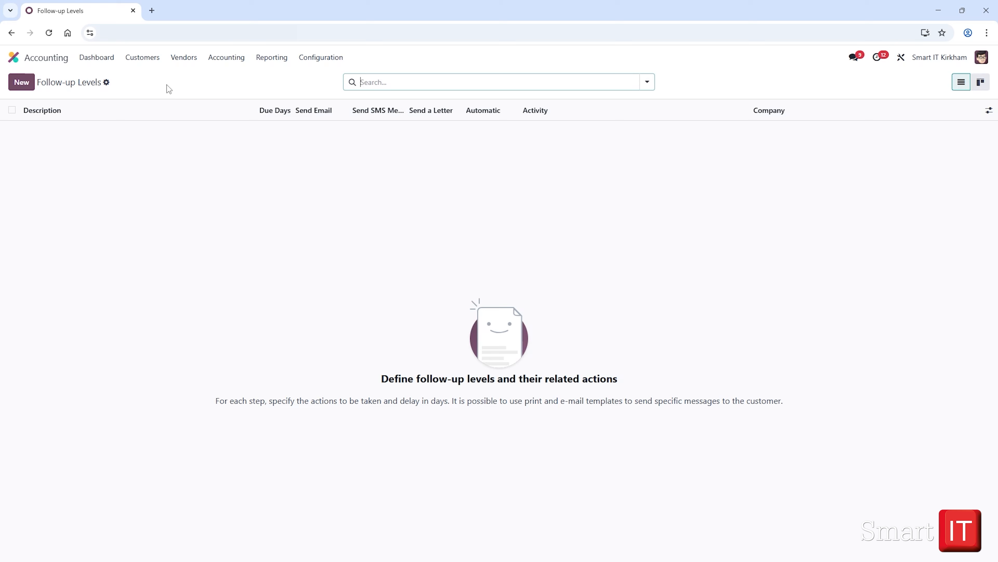
left_click(15, 87)
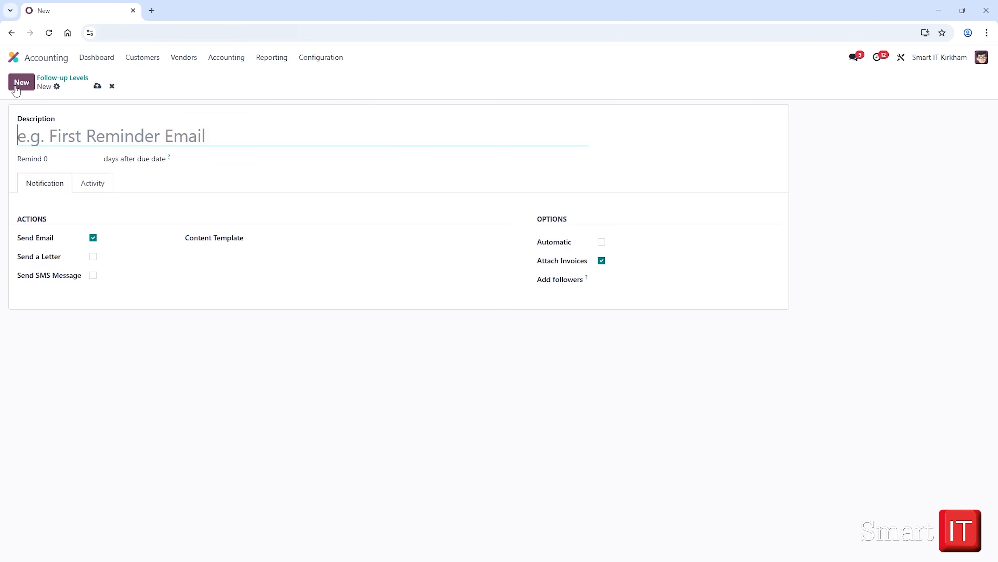
type("First ")
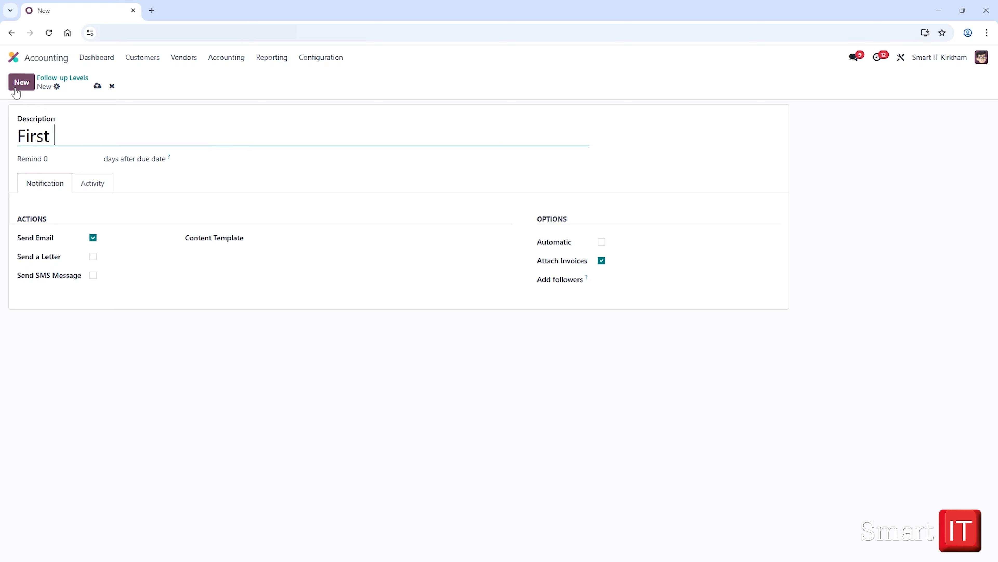
type("Reminde")
type("r")
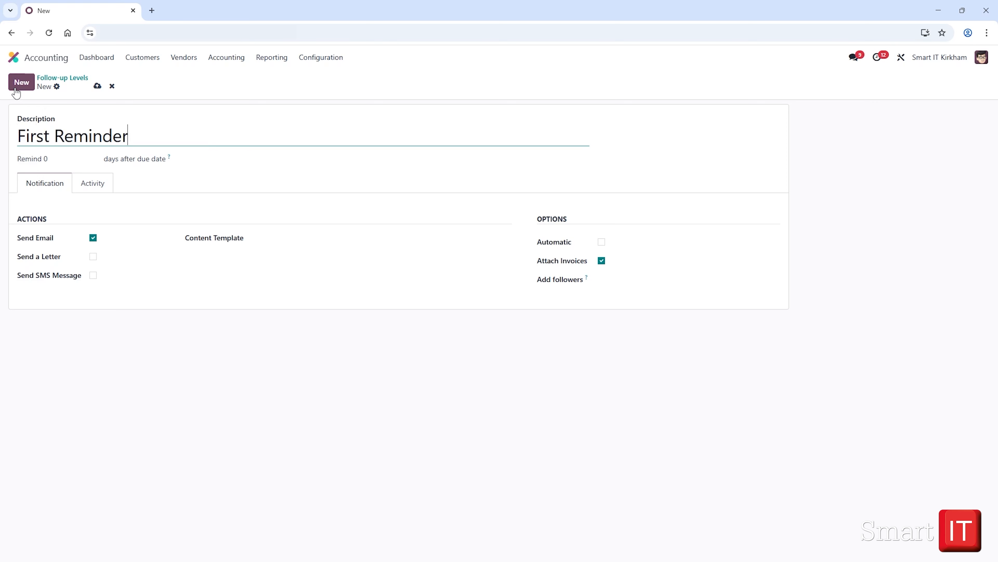
left_click(55, 159)
type("-7")
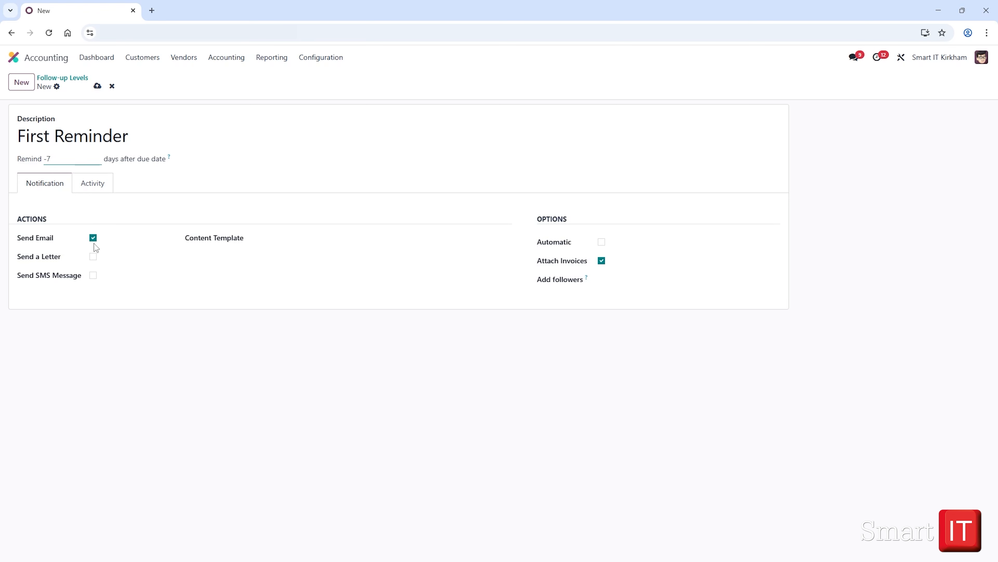
Assign the Payment Reminder content template to the First Reminder level, enable Automatic and save it.
left_click(293, 237)
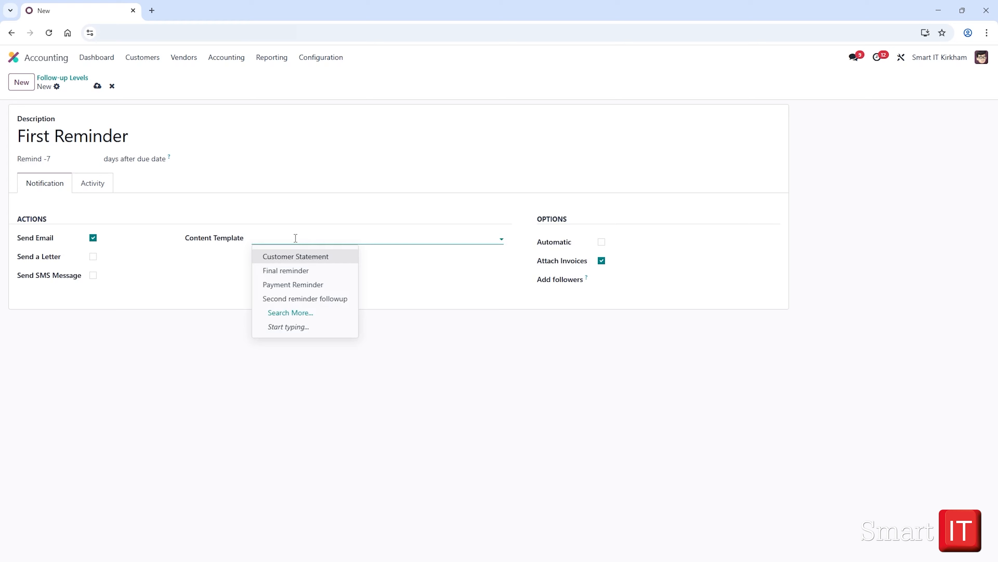
type("remi")
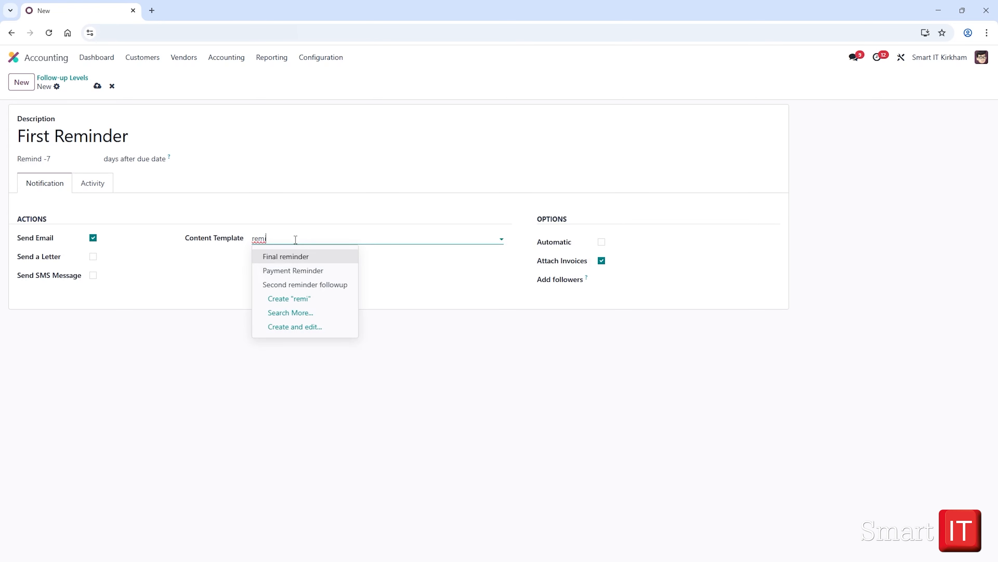
left_click(299, 271)
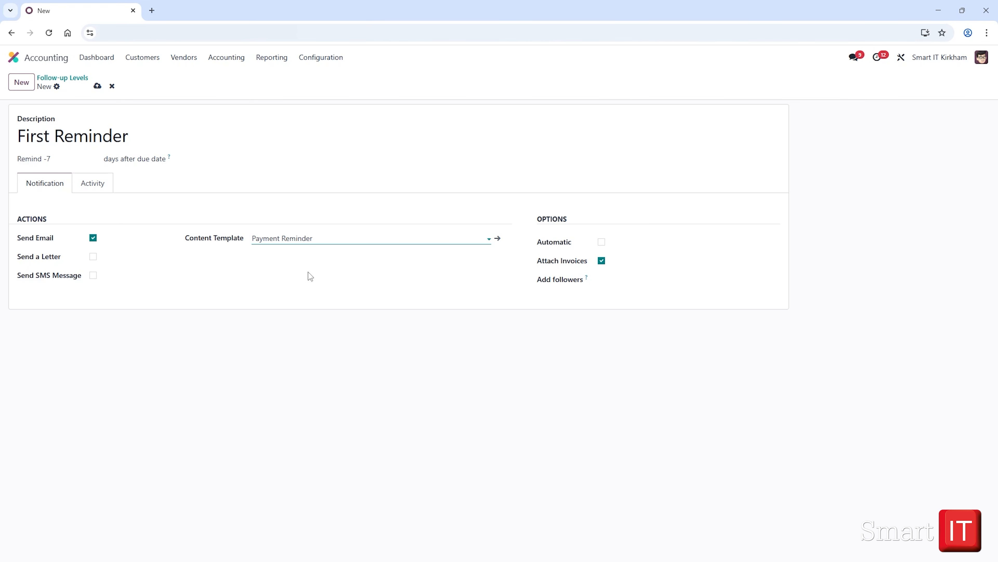
left_click(602, 242)
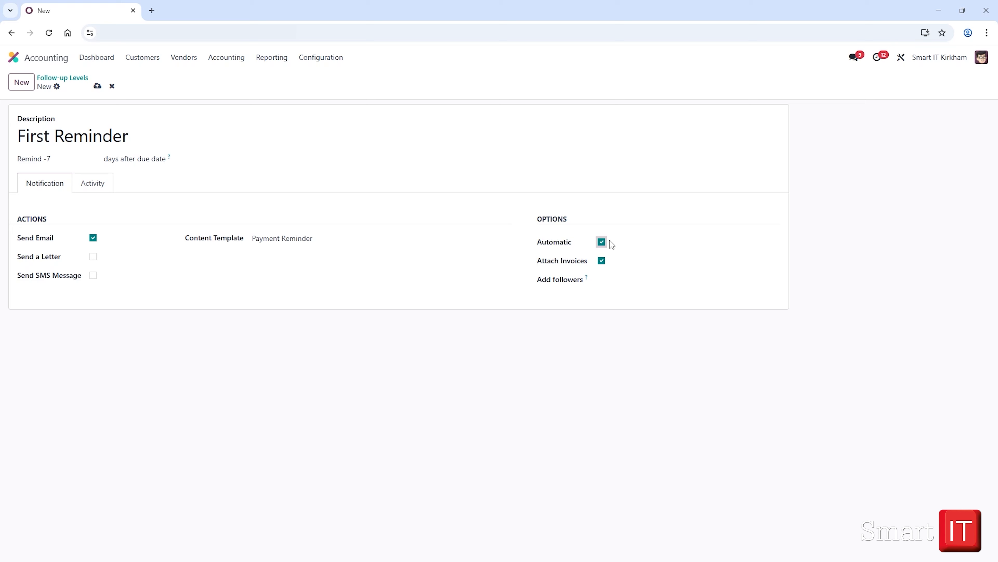
left_click(97, 86)
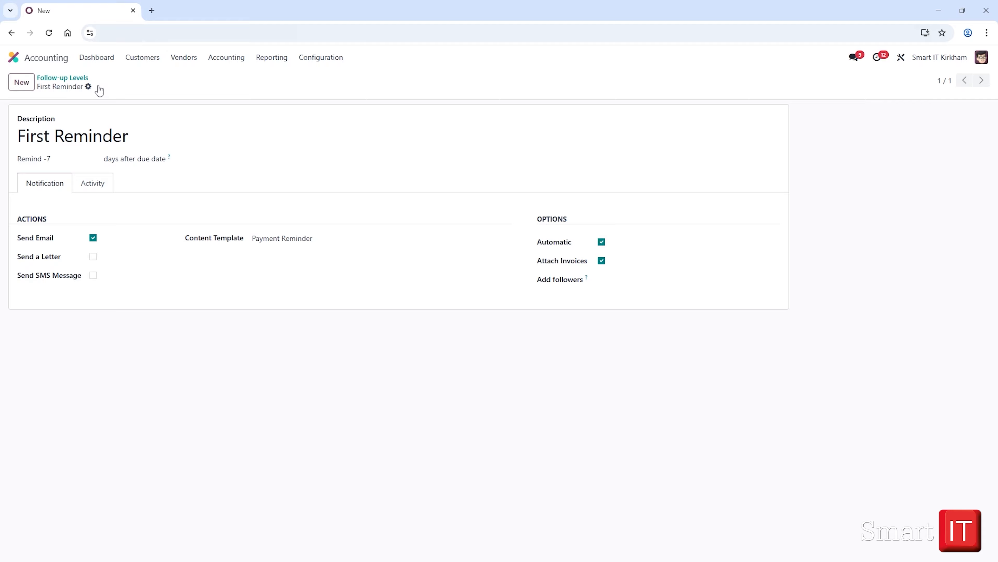
Duplicate the First Reminder follow-up level and rename the copy "Second Reminder".
left_click(88, 87)
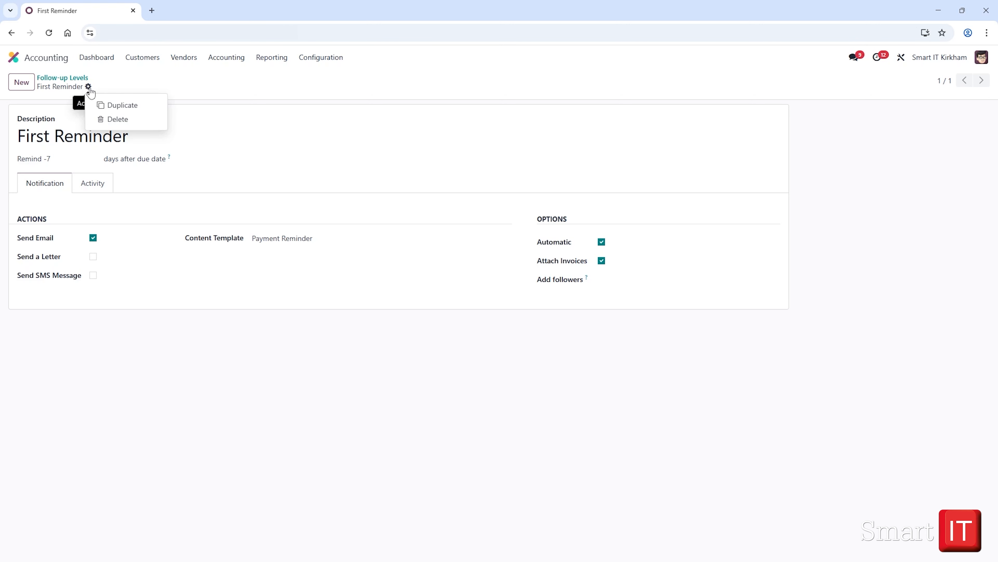
left_click(139, 105)
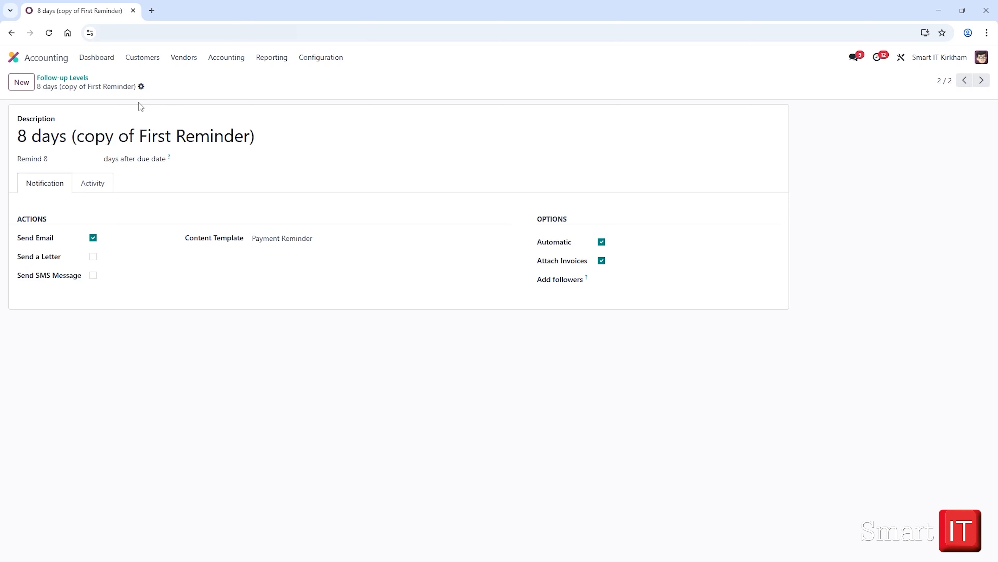
left_click_drag(171, 135, 15, 137)
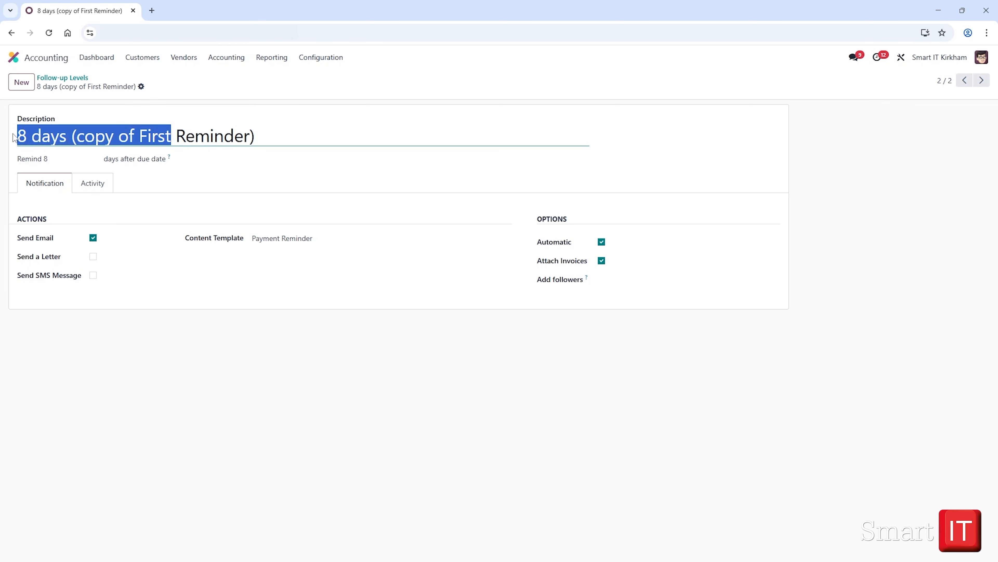
type("Second")
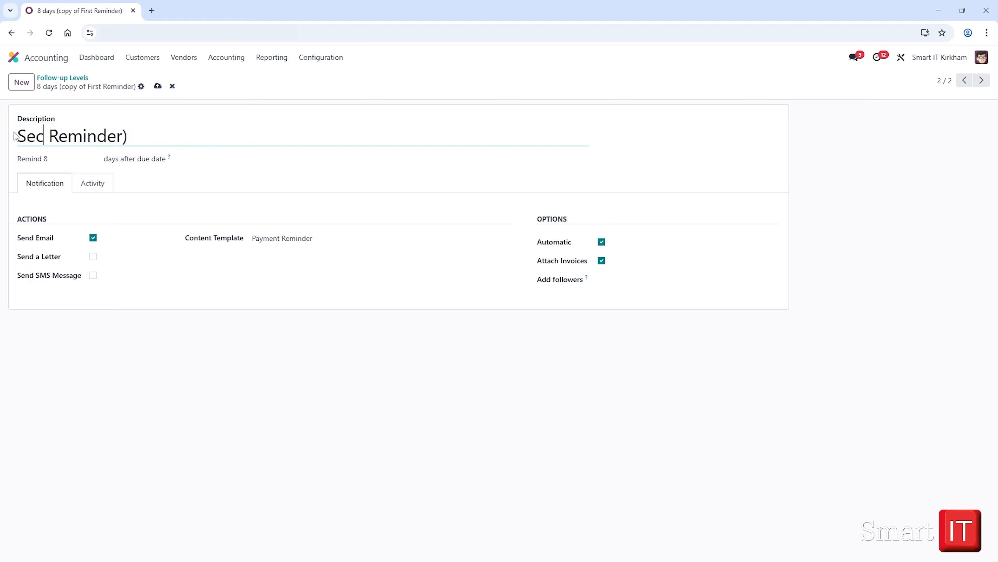
left_click(168, 136)
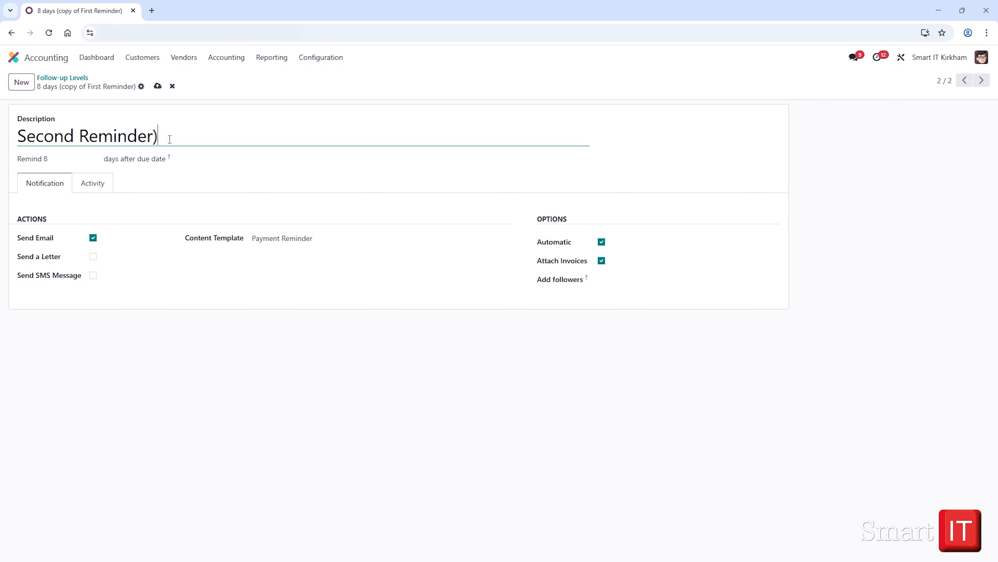
key("BackSpace")
Set the Second Reminder to 30 days after the due date with the Second reminder followup template, and save it.
left_click_drag(78, 157, 28, 158)
type("30")
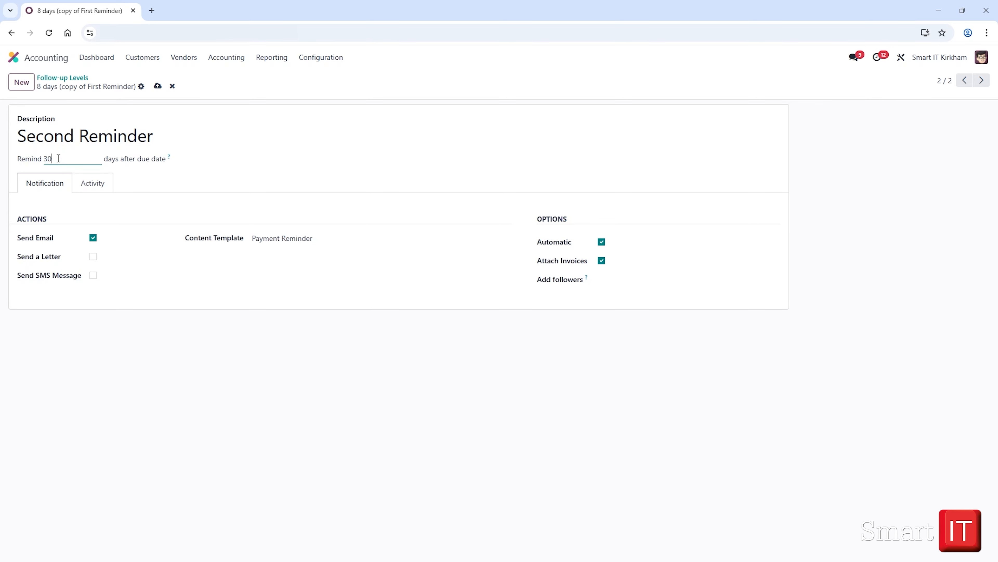
left_click(322, 238)
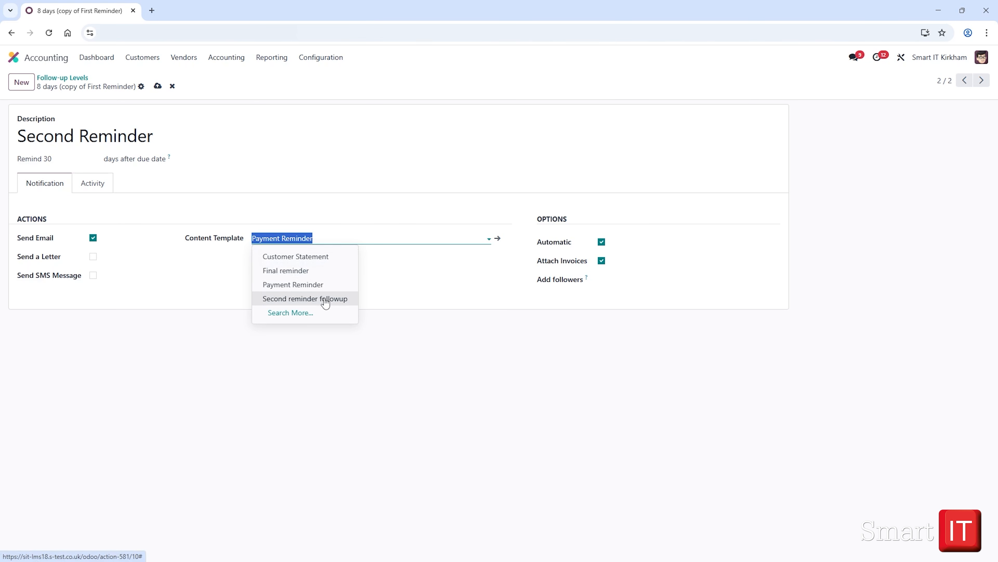
left_click(305, 298)
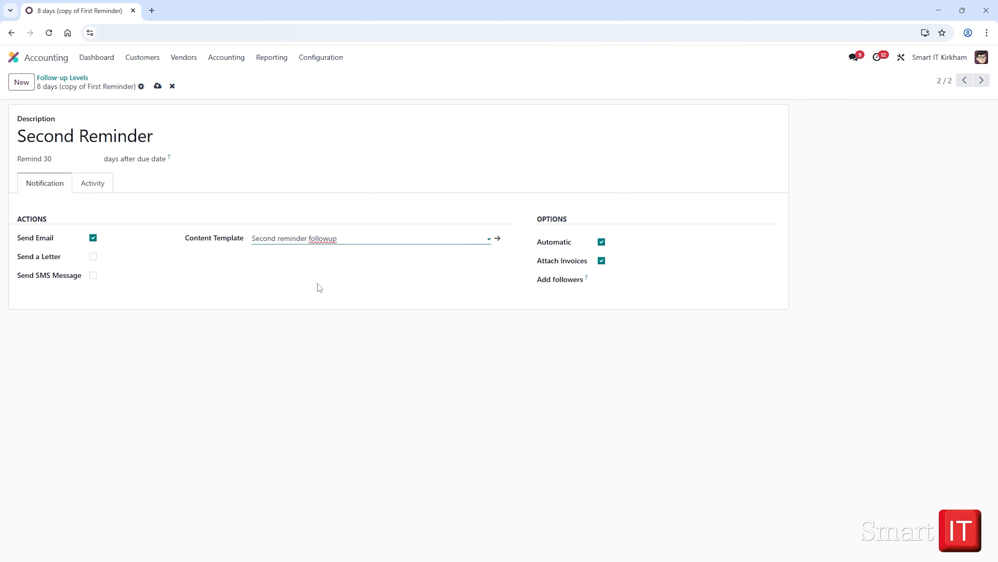
left_click(157, 86)
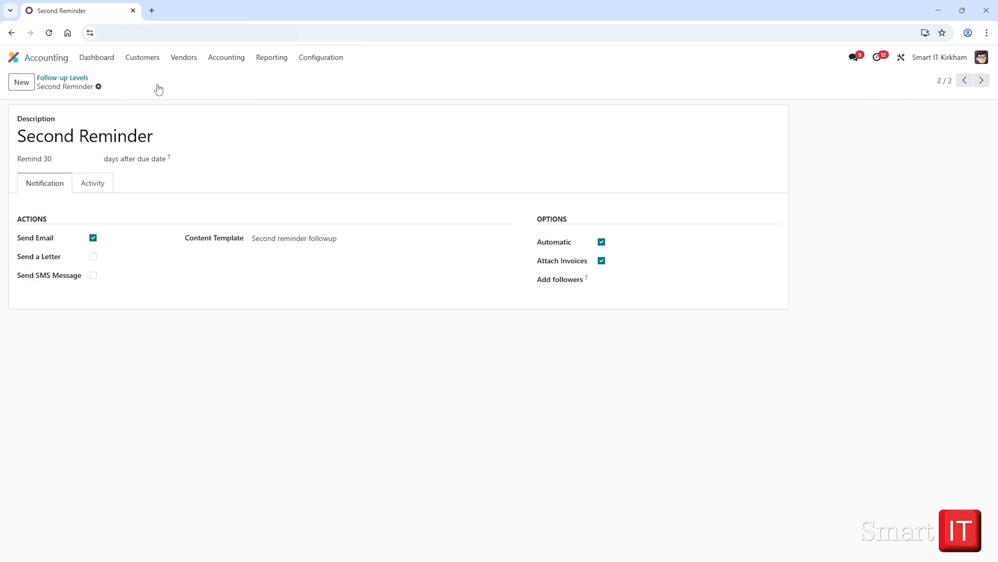
Duplicate the Second Reminder follow-up level and rename the copy "Final Reminder".
left_click(99, 86)
left_click(128, 105)
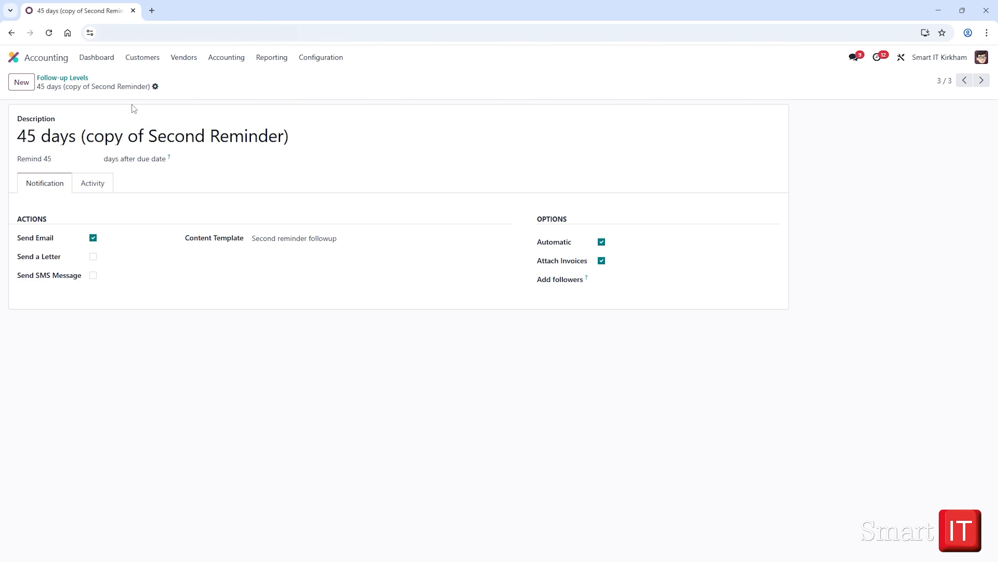
left_click_drag(205, 136, 15, 135)
type("Final")
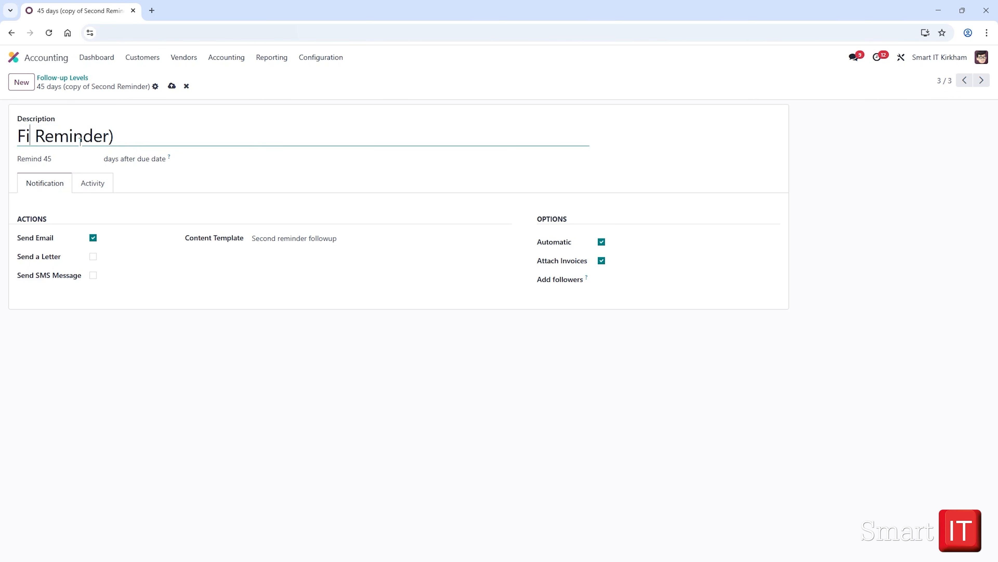
left_click(148, 141)
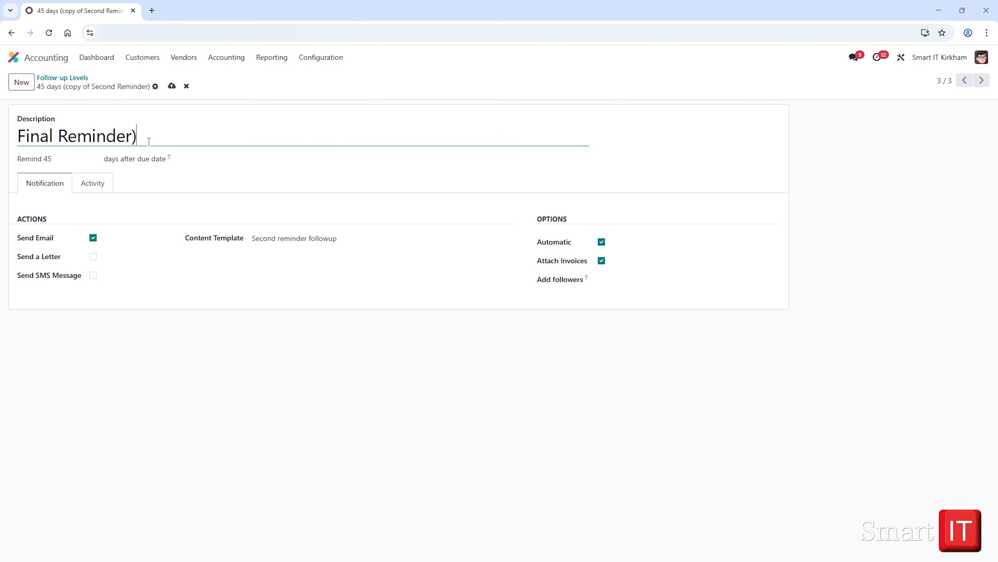
key("BackSpace")
Set the Final Reminder to 60 days after the due date with the Final reminder content template.
left_click(91, 159)
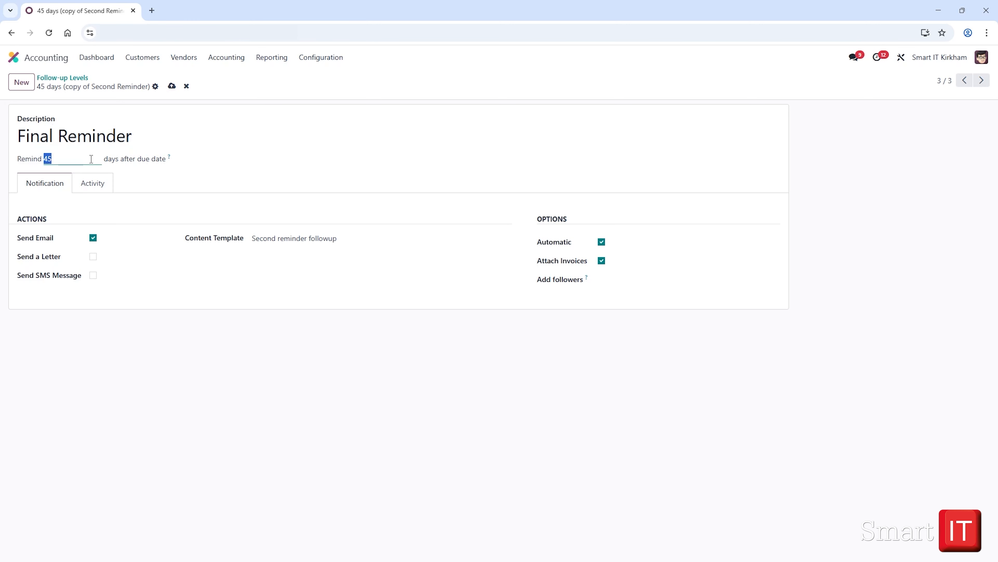
type("60")
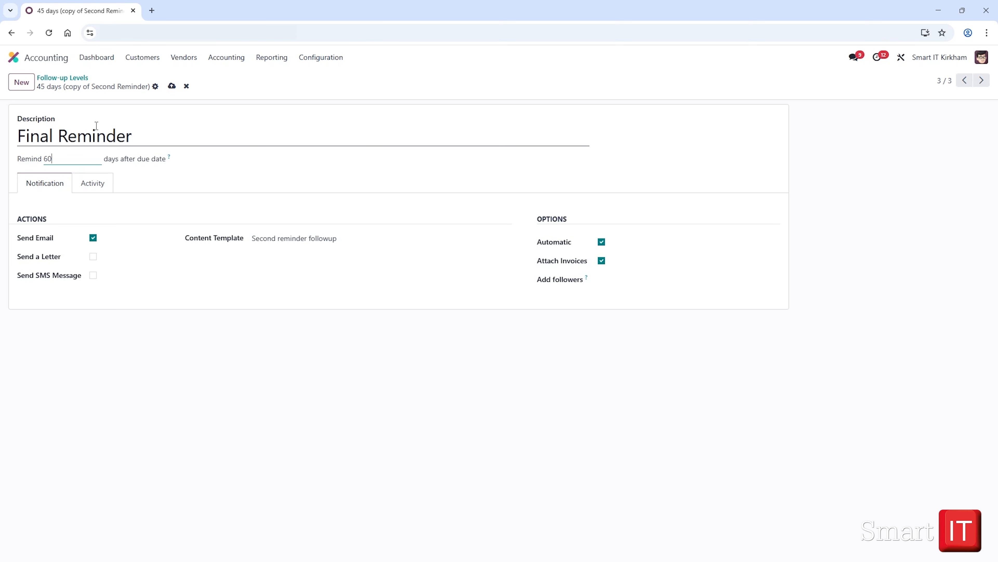
left_click(298, 238)
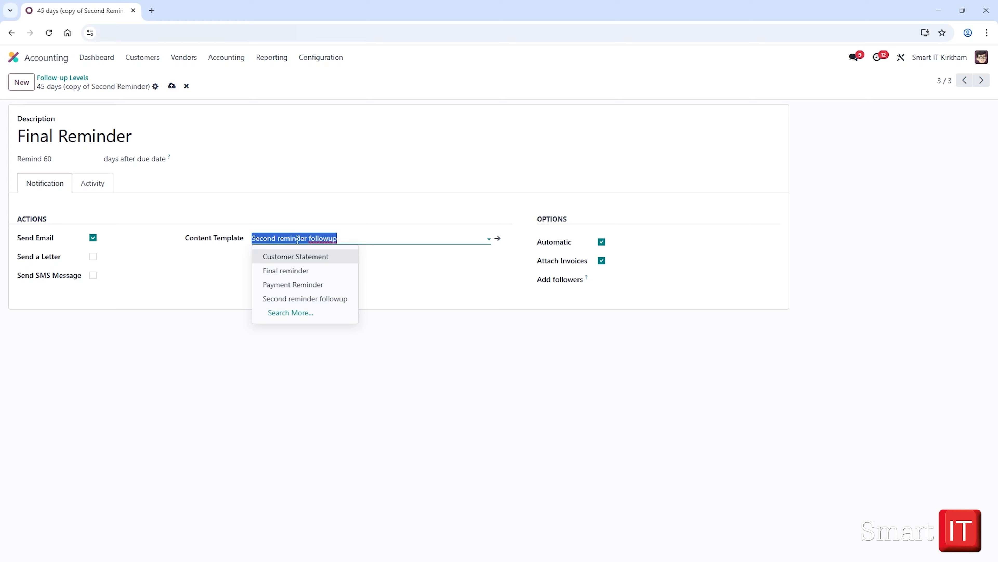
left_click(298, 270)
Enable Send a Letter and Send SMS Message for the Final Reminder and turn off Automatic.
left_click(93, 256)
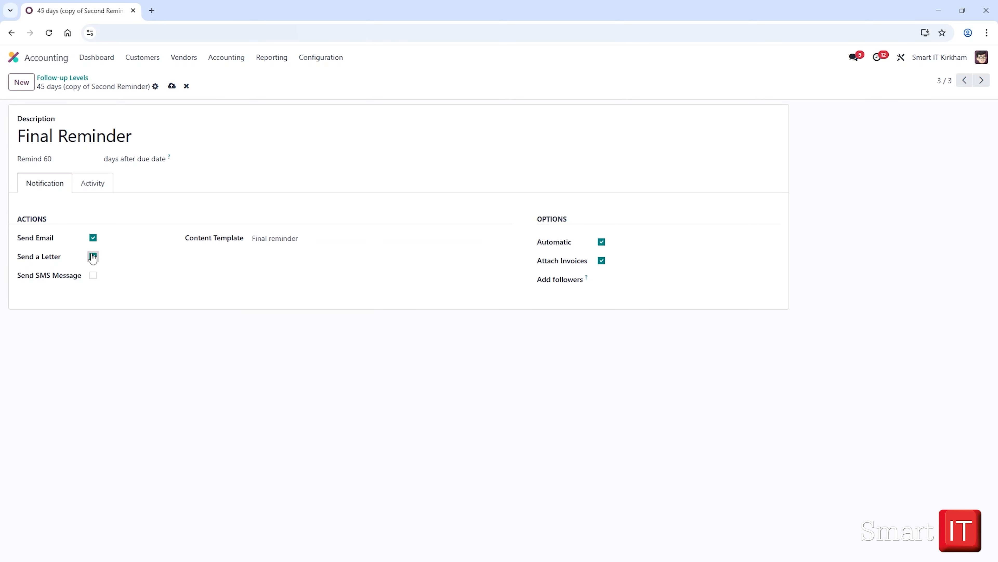
left_click(93, 276)
left_click(602, 242)
Enable Schedule Activity for the Final Reminder level and make the Salesperson responsible.
left_click(95, 184)
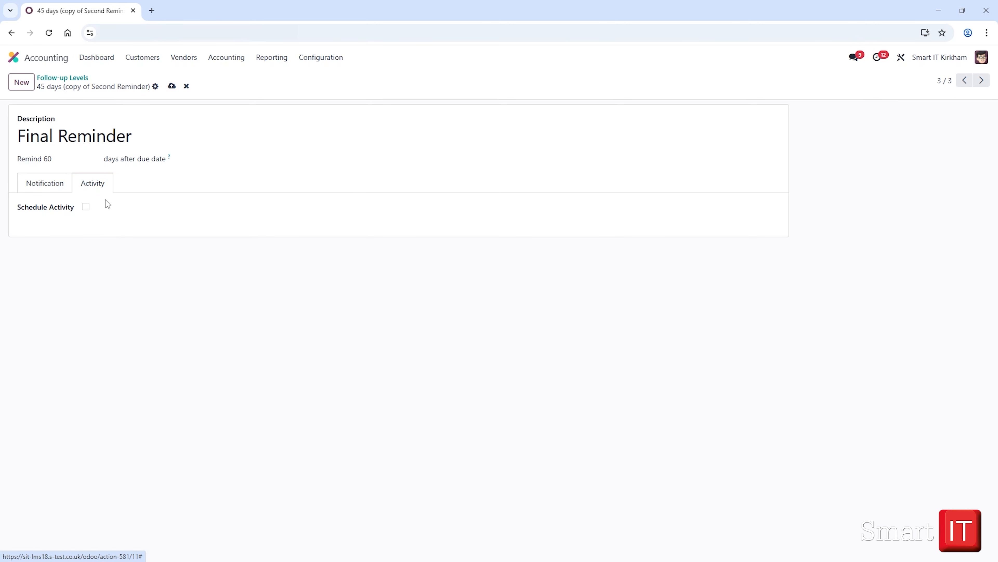
left_click(86, 207)
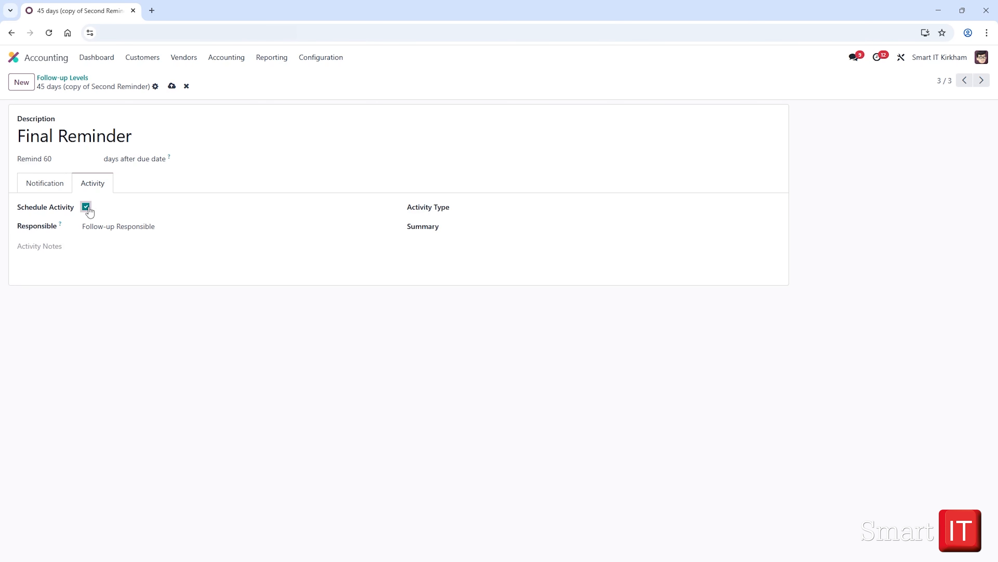
left_click(171, 230)
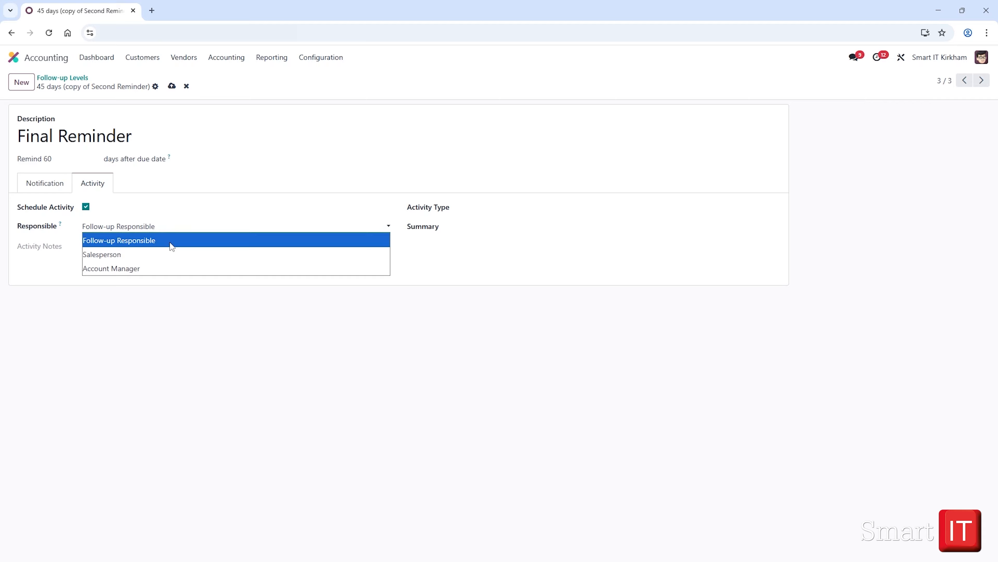
left_click(171, 254)
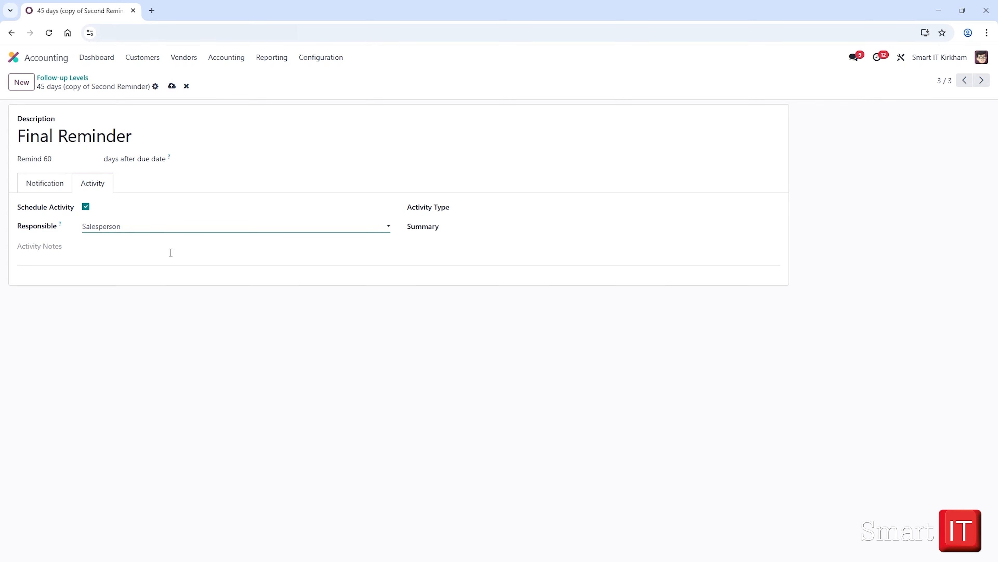
Give the scheduled activity the type To Do and the summary "review", save the level and return to the follow-up levels list.
left_click(487, 206)
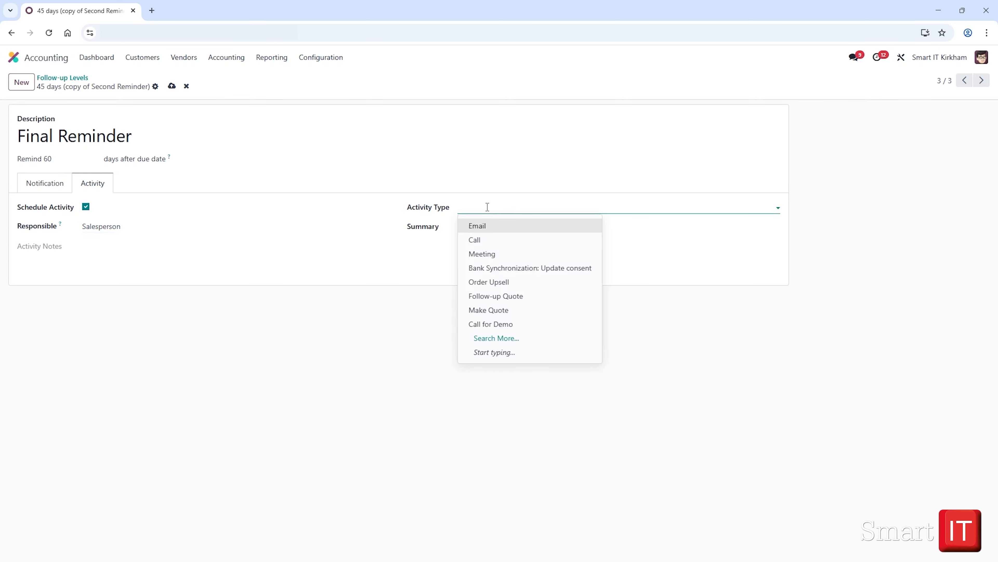
type("to do")
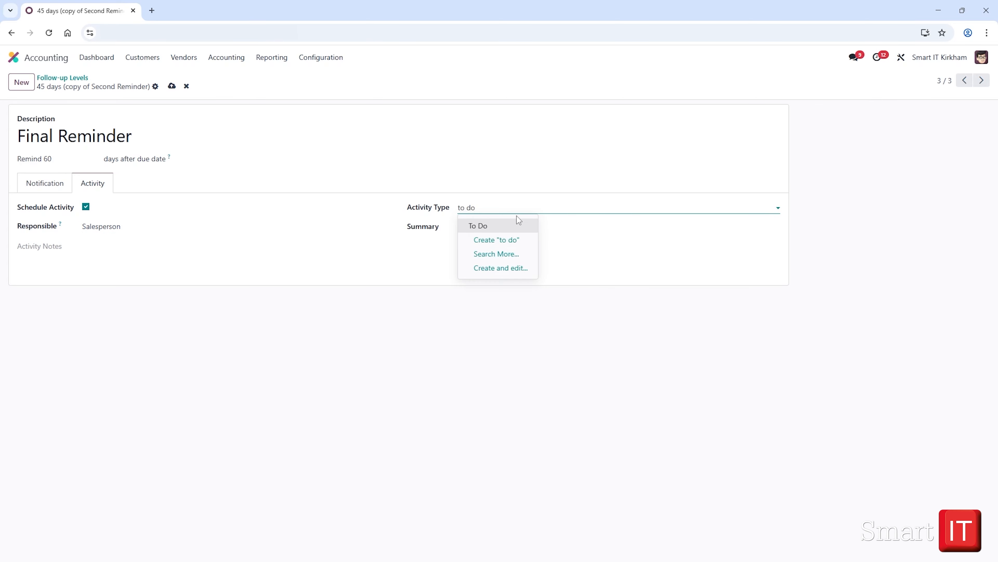
left_click(517, 224)
left_click(518, 224)
type("review")
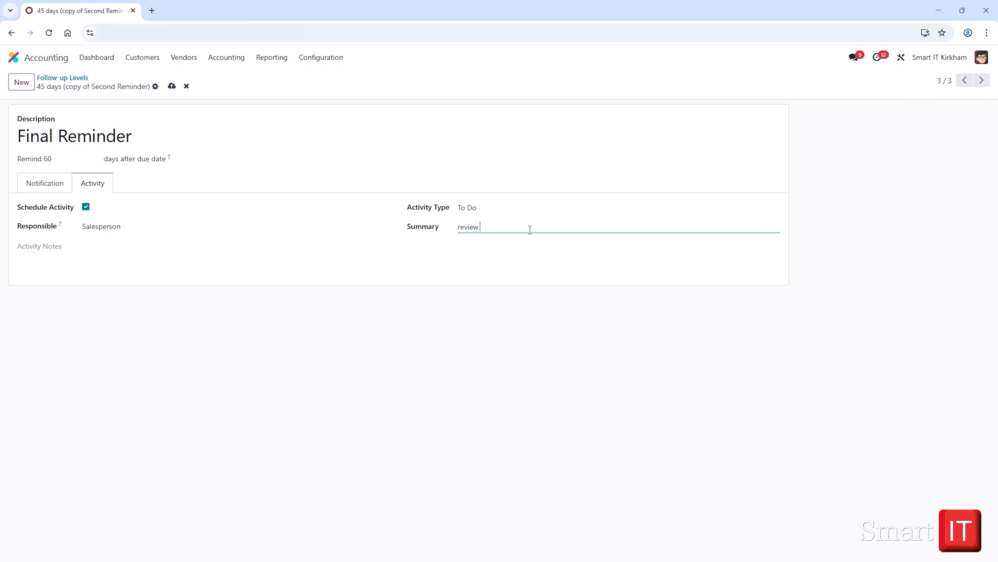
left_click(172, 86)
left_click(75, 79)
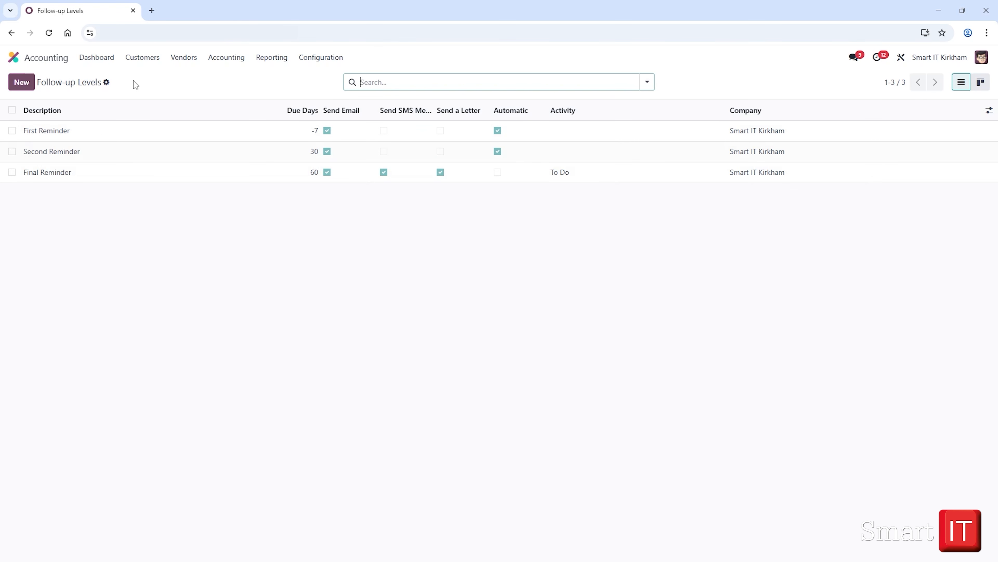
Open the customers list and filter it to customers that require follow-up.
left_click(145, 57)
left_click(179, 162)
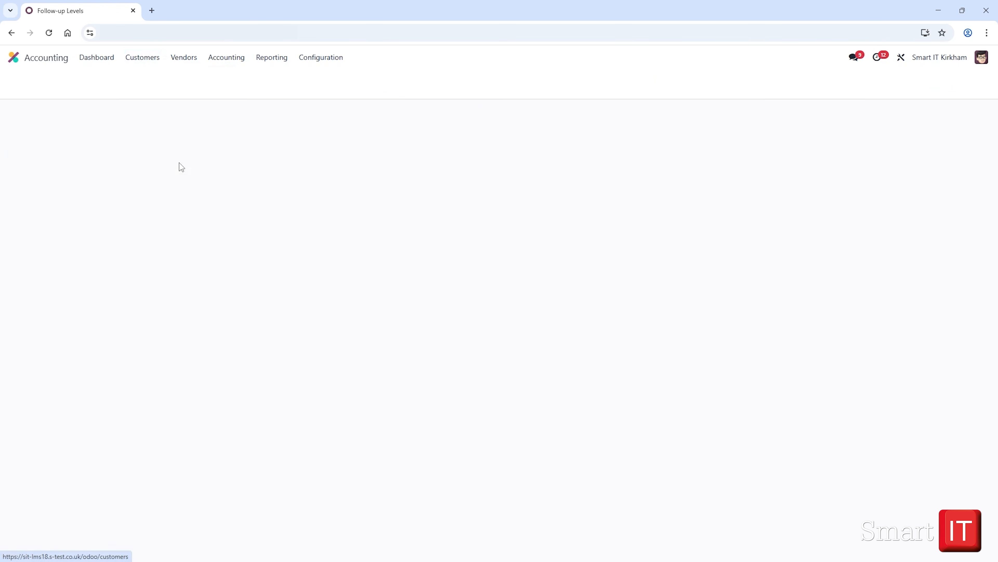
left_click(647, 81)
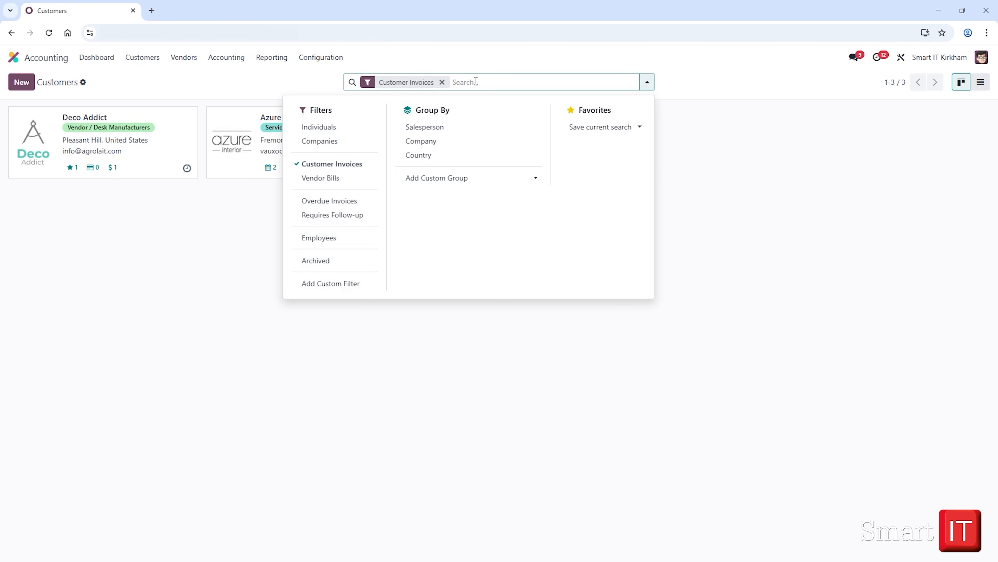
left_click(366, 220)
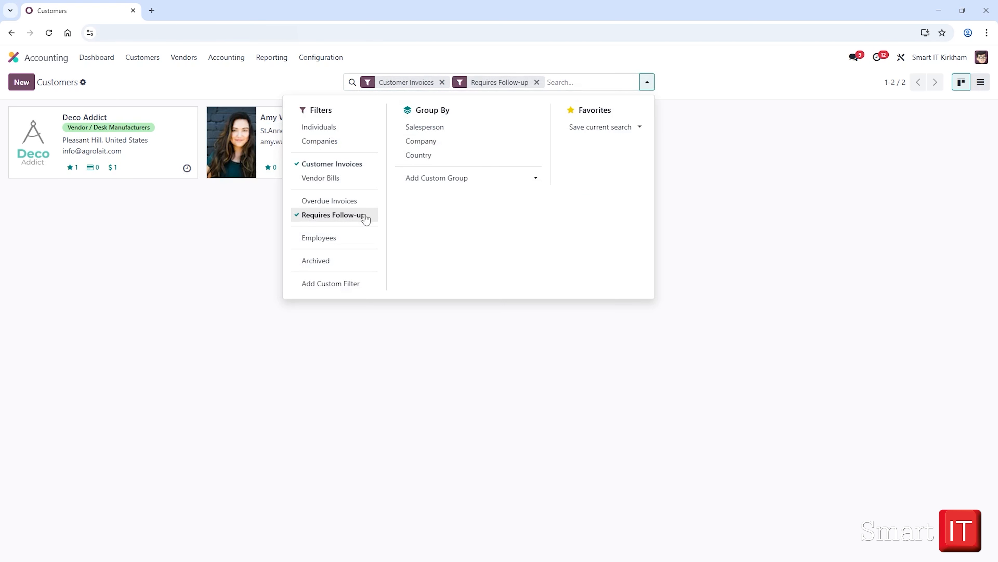
left_click(215, 298)
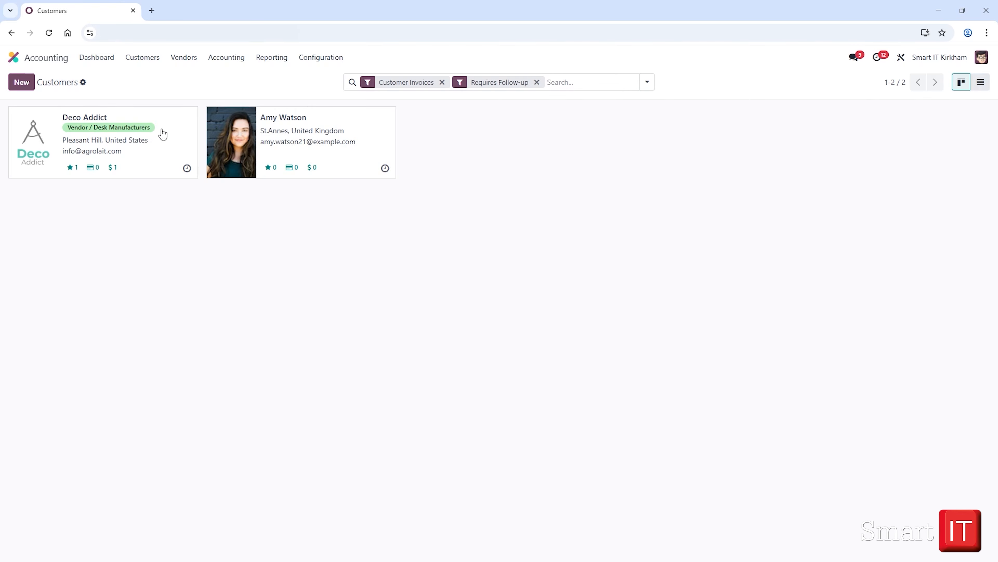
Open the Deco Addict customer record and view its accounting details with the invoice follow-ups.
left_click(170, 130)
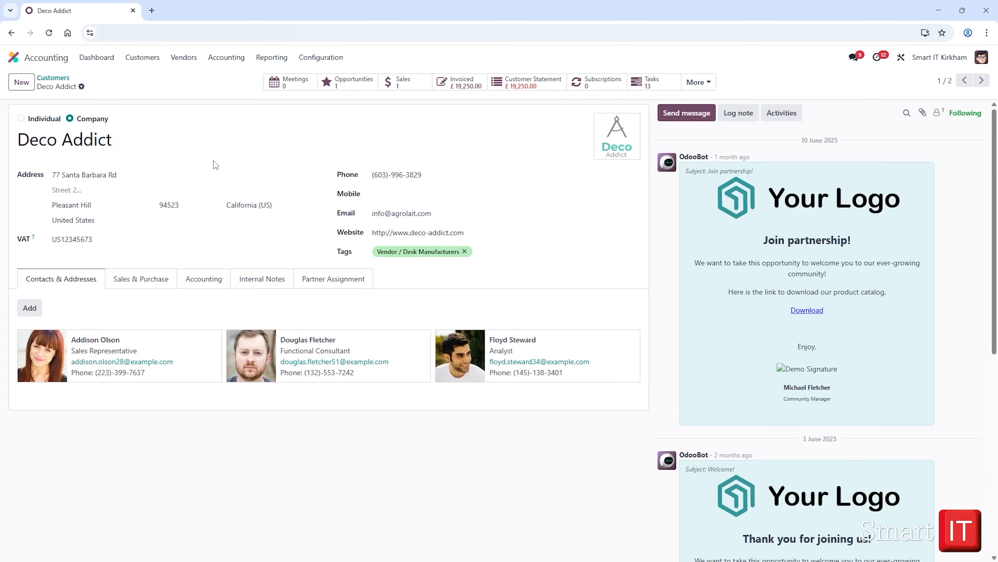
left_click(209, 284)
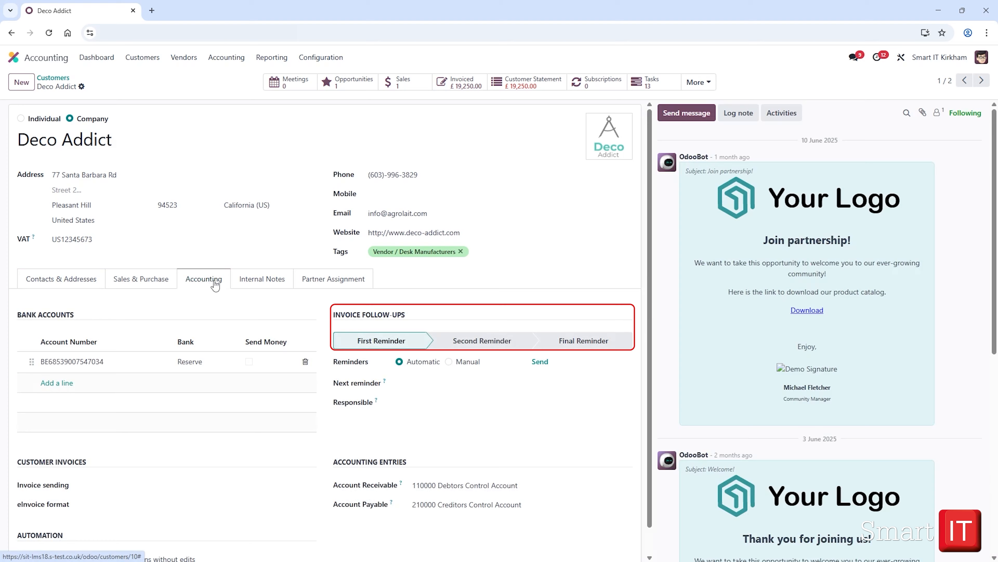